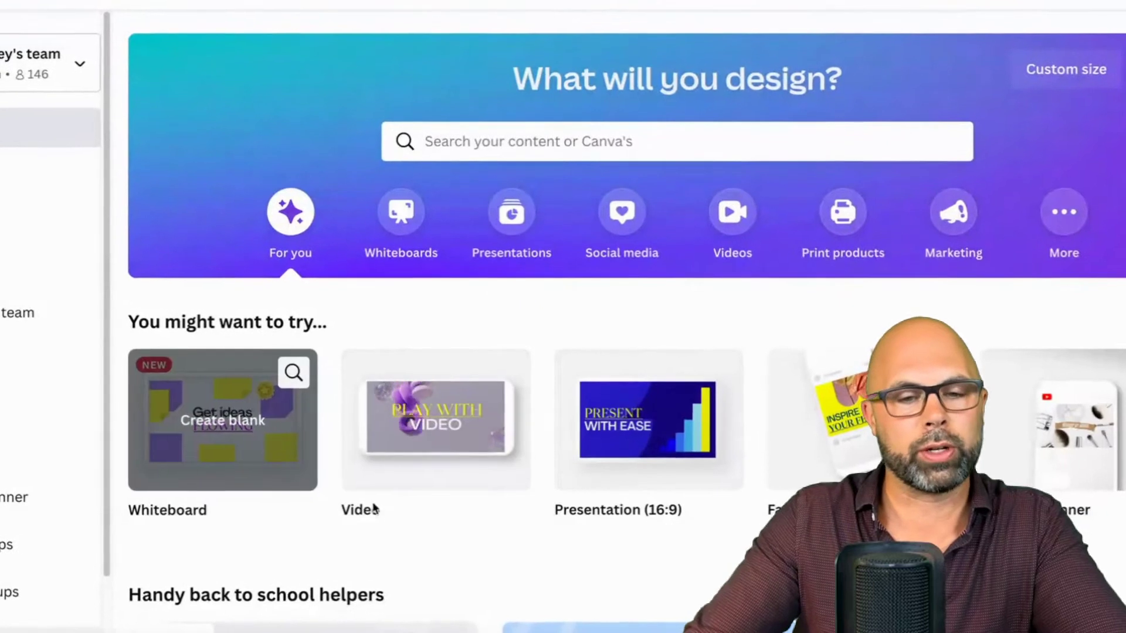
- Create a blank video design and open the recording studio from its uploads
{"action": "left_click", "coordinate": [436, 420]}
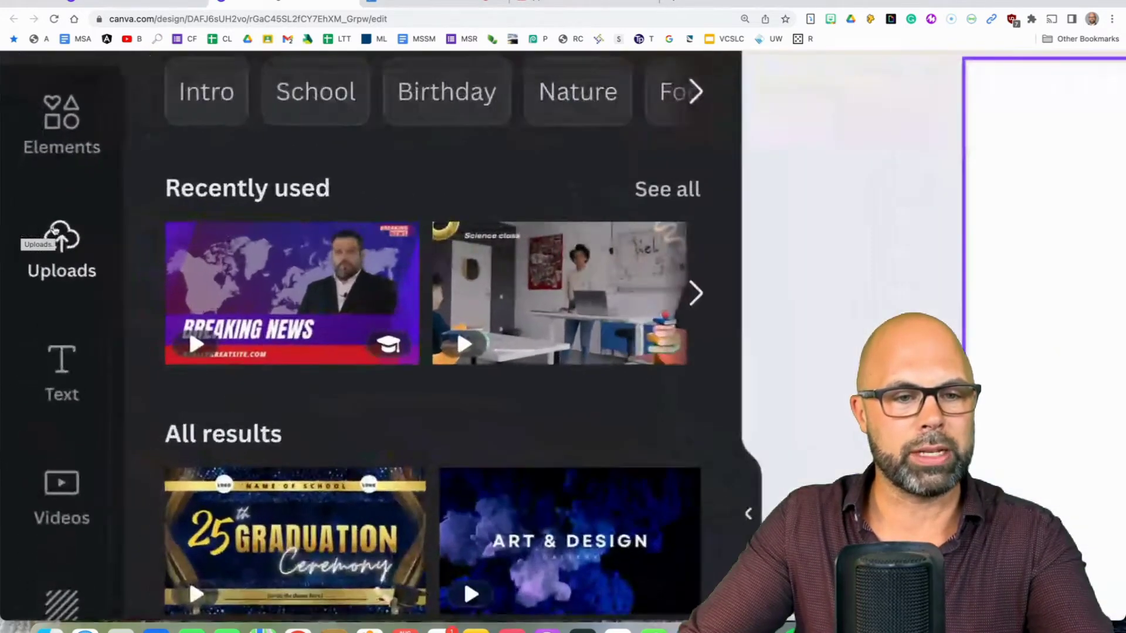
{"action": "left_click", "coordinate": [59, 250]}
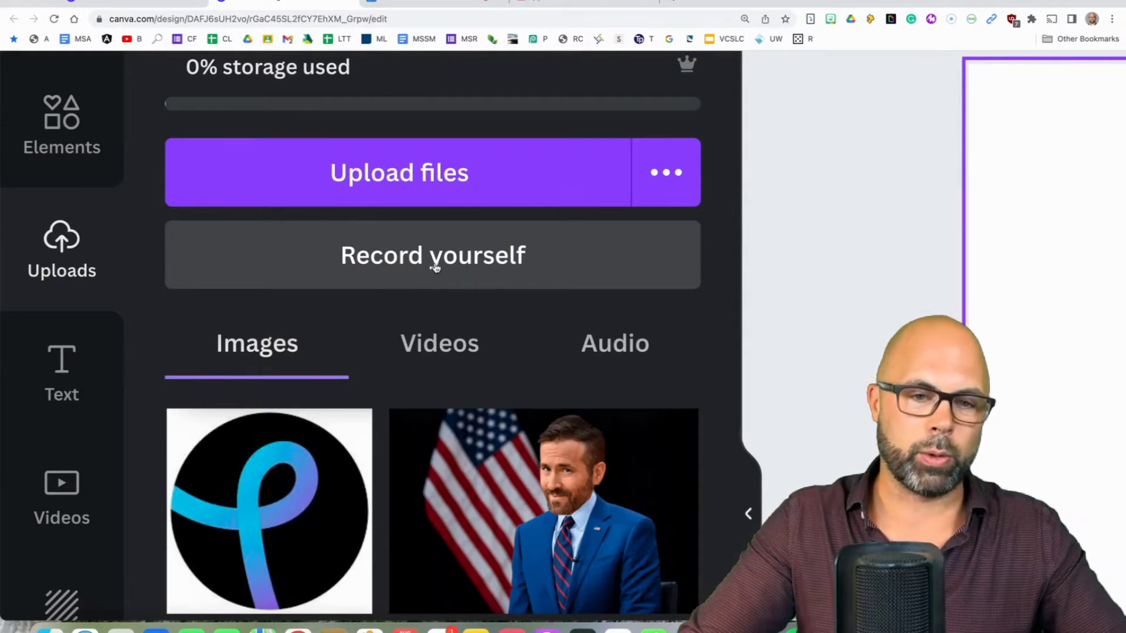
{"action": "left_click", "coordinate": [434, 267]}
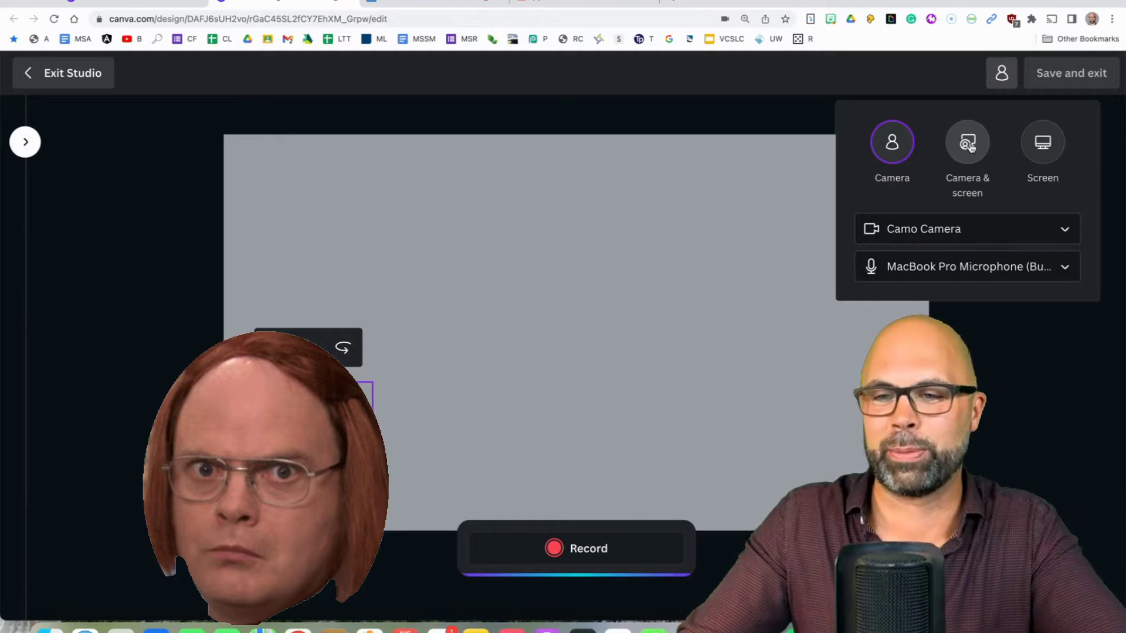
- Set the recording source to Camera & screen and share the entire screen
{"action": "left_click", "coordinate": [970, 147]}
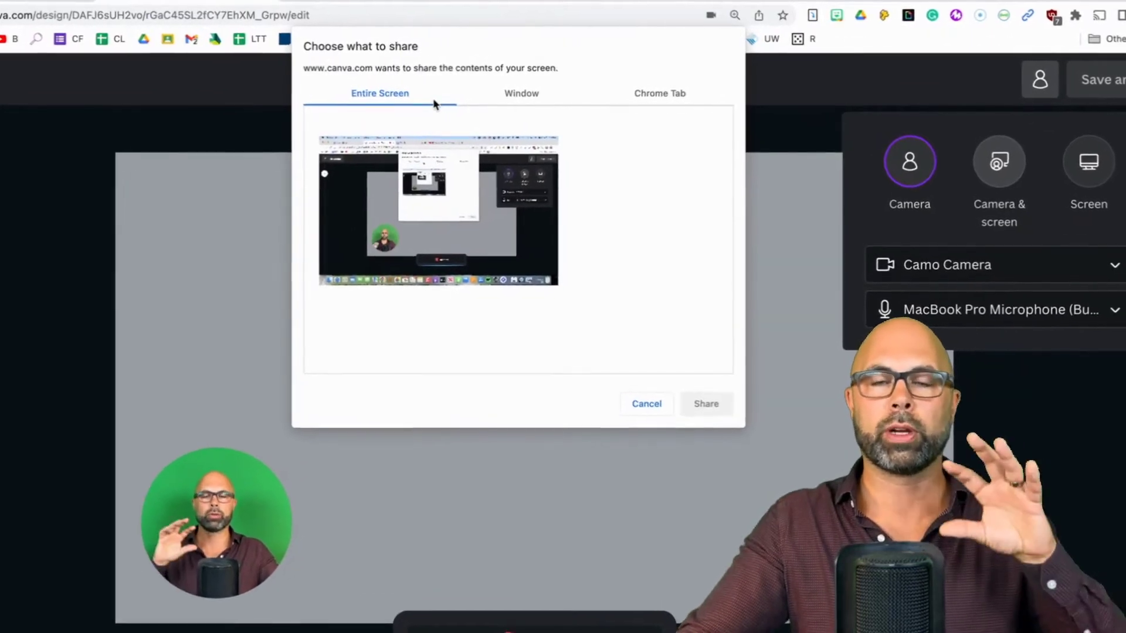
{"action": "left_click", "coordinate": [521, 96]}
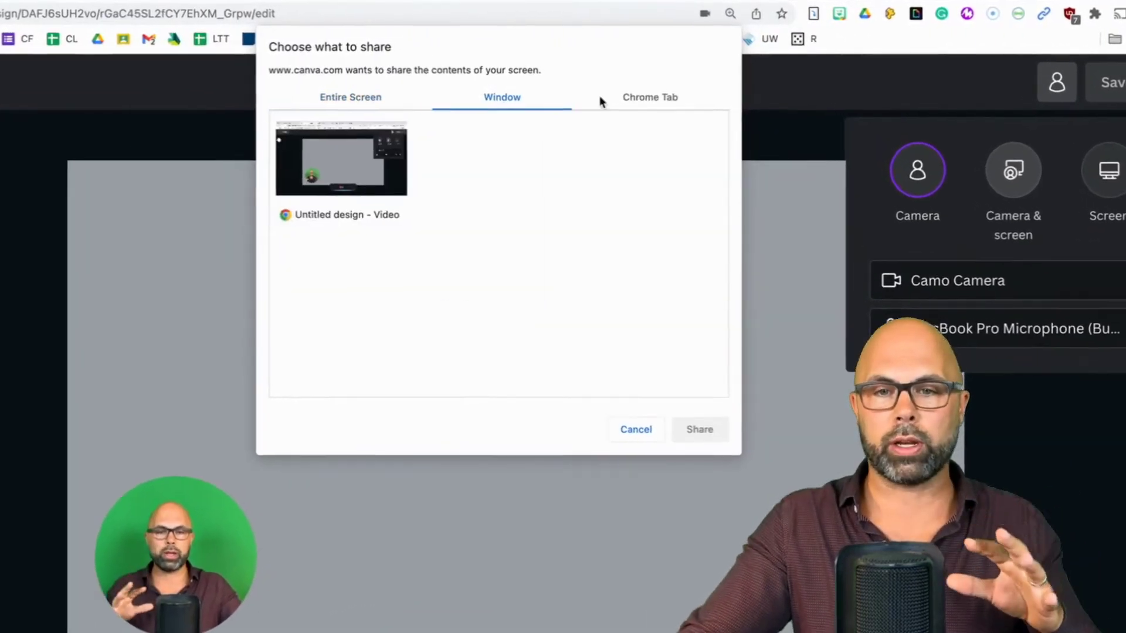
{"action": "left_click", "coordinate": [654, 100]}
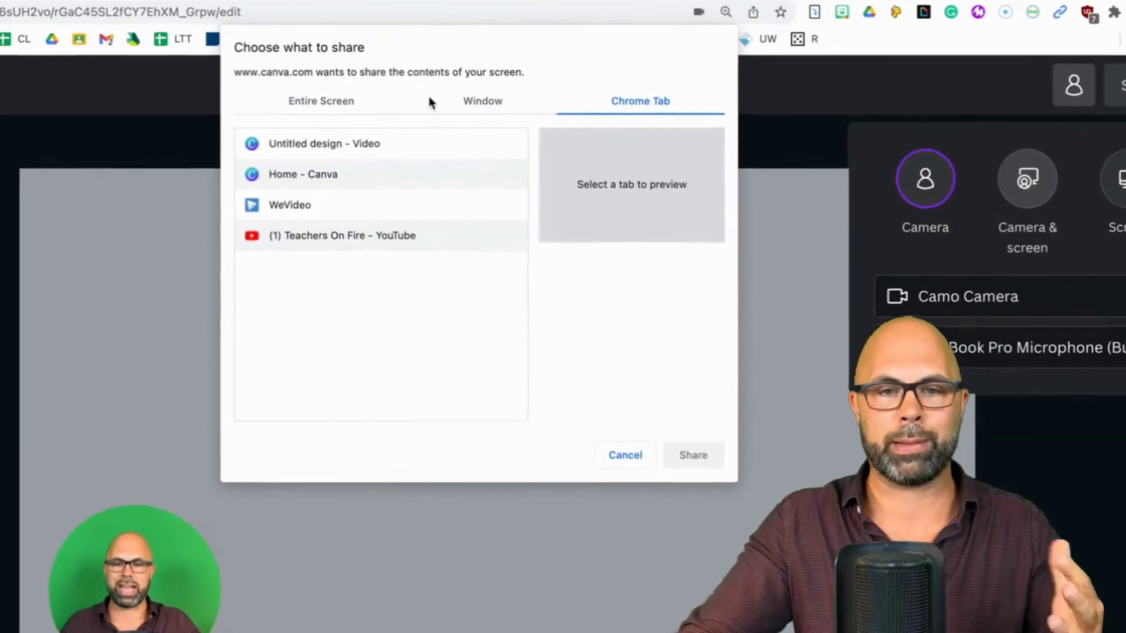
{"action": "left_click", "coordinate": [321, 102]}
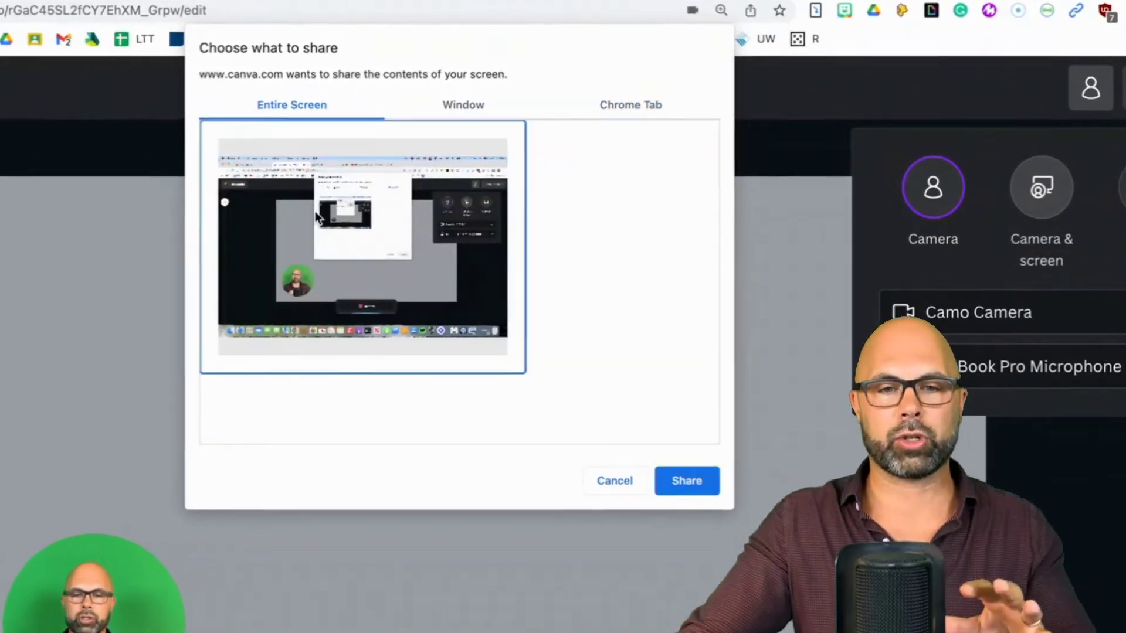
{"action": "left_click", "coordinate": [687, 480]}
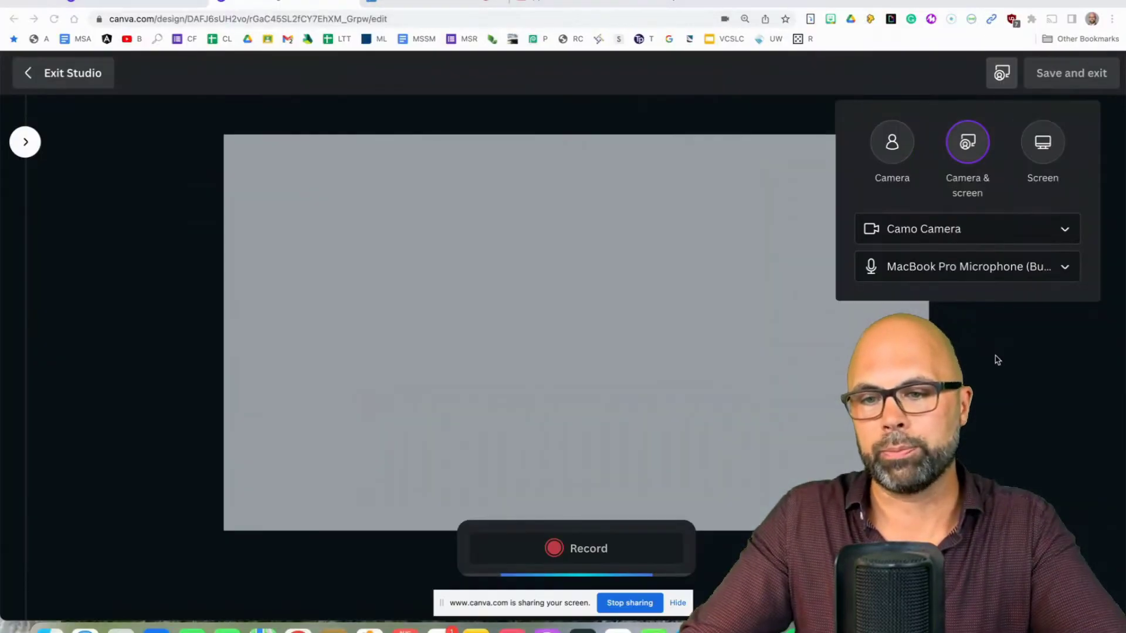
- Select Camo Camera as the camera and MacBook Pro Microphone (Built-in) as the microphone for the recording
{"action": "left_click", "coordinate": [1064, 233]}
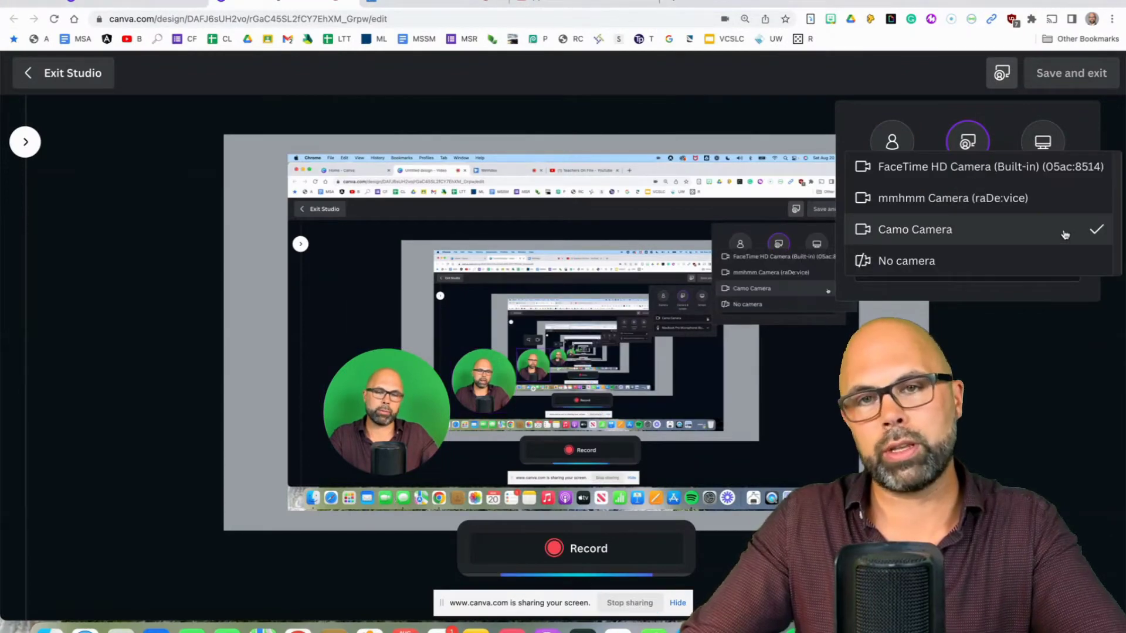
{"action": "left_click", "coordinate": [1030, 166]}
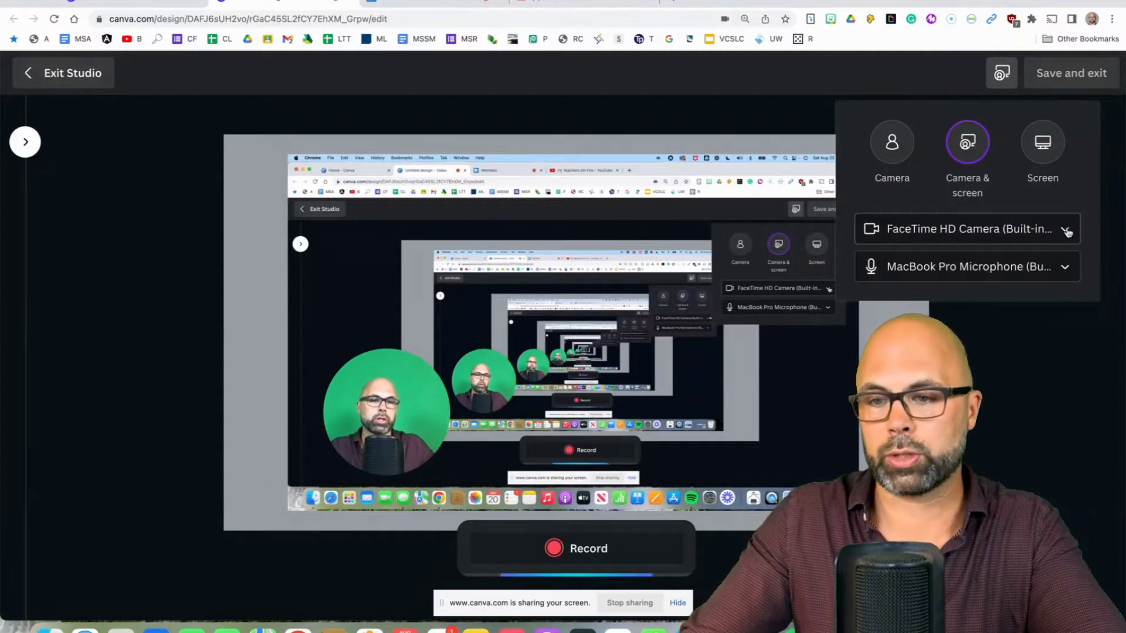
{"action": "left_click", "coordinate": [1066, 232]}
{"action": "left_click", "coordinate": [1012, 297]}
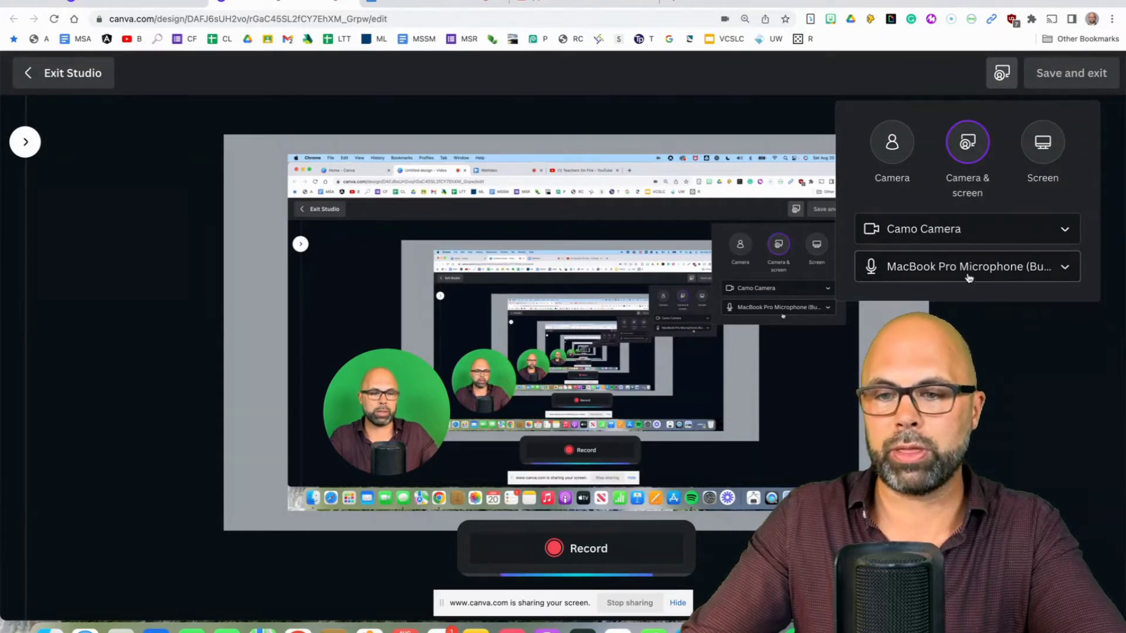
{"action": "left_click", "coordinate": [1073, 268]}
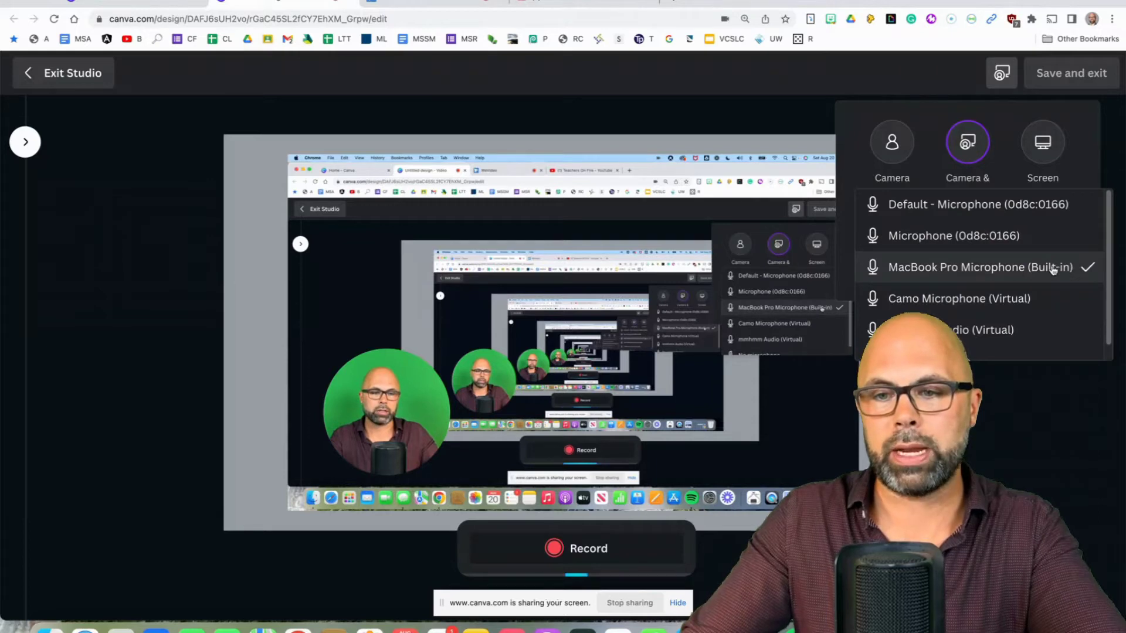
{"action": "left_click", "coordinate": [1054, 269]}
{"action": "left_click", "coordinate": [1041, 369]}
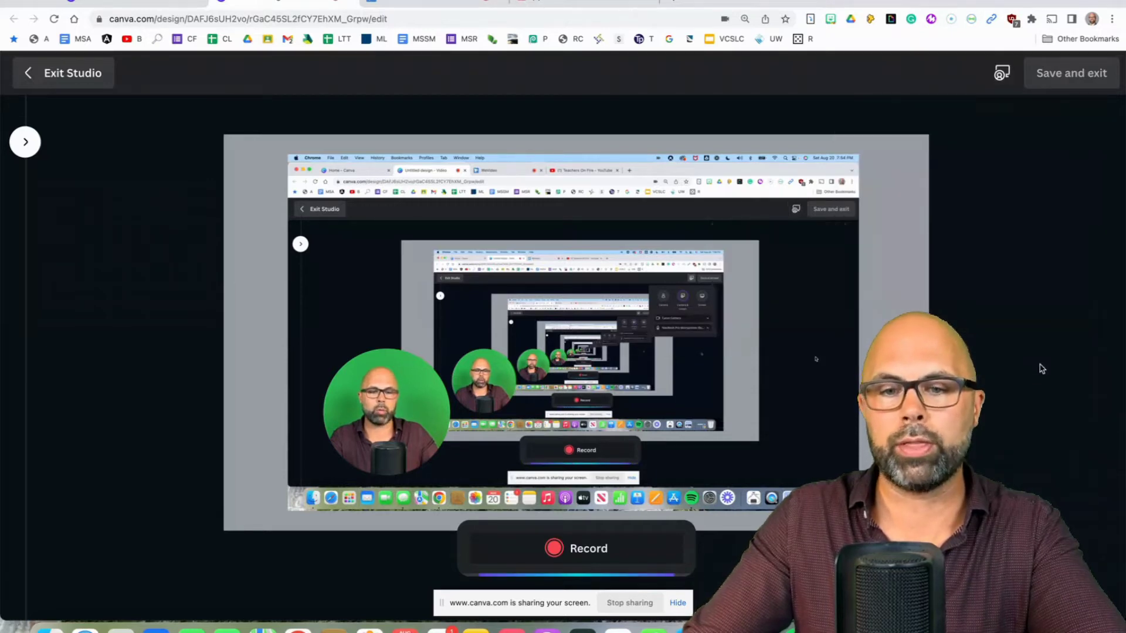
- Start the recording and present the Teachers On Fire YouTube channel page, from its banner to the tutorial videos
{"action": "left_click", "coordinate": [590, 550]}
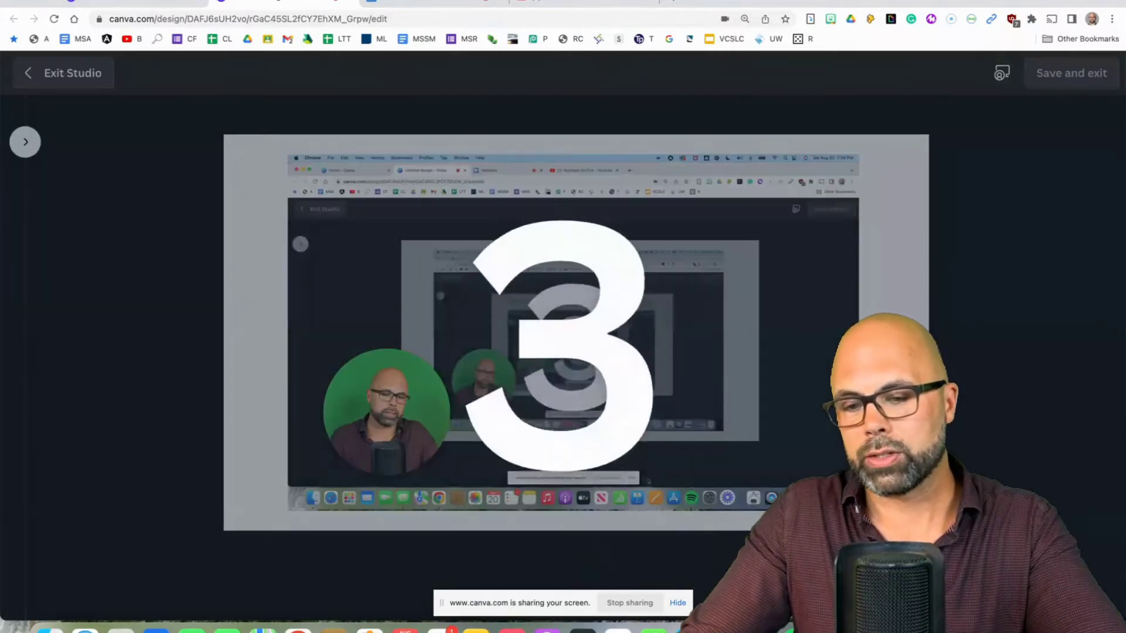
{"action": "left_click", "coordinate": [677, 603]}
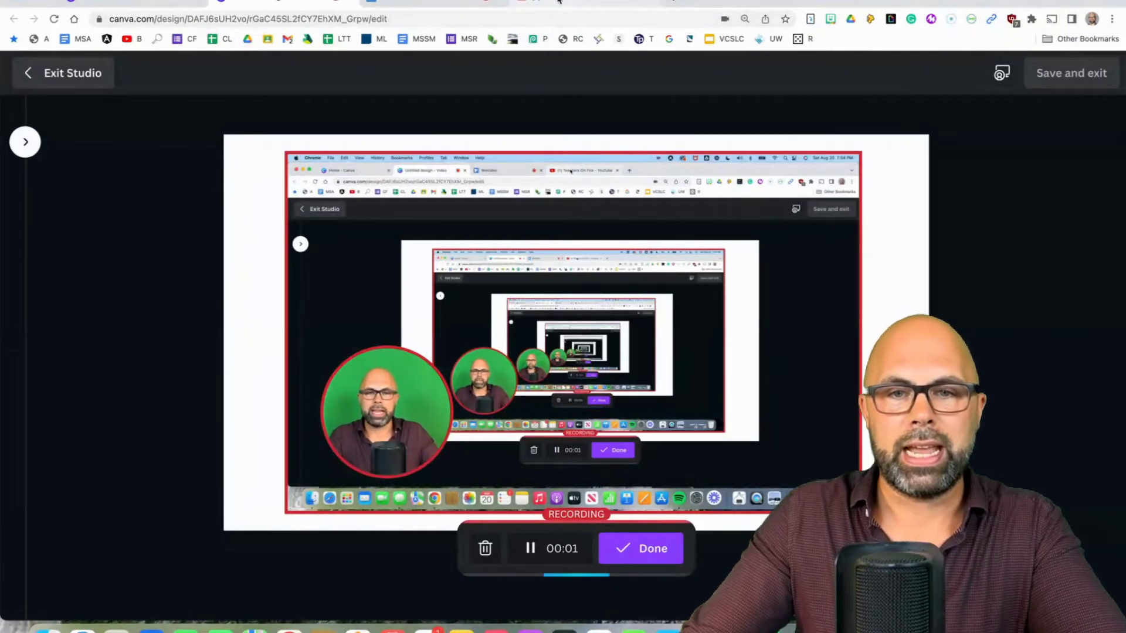
{"action": "left_click", "coordinate": [559, 1]}
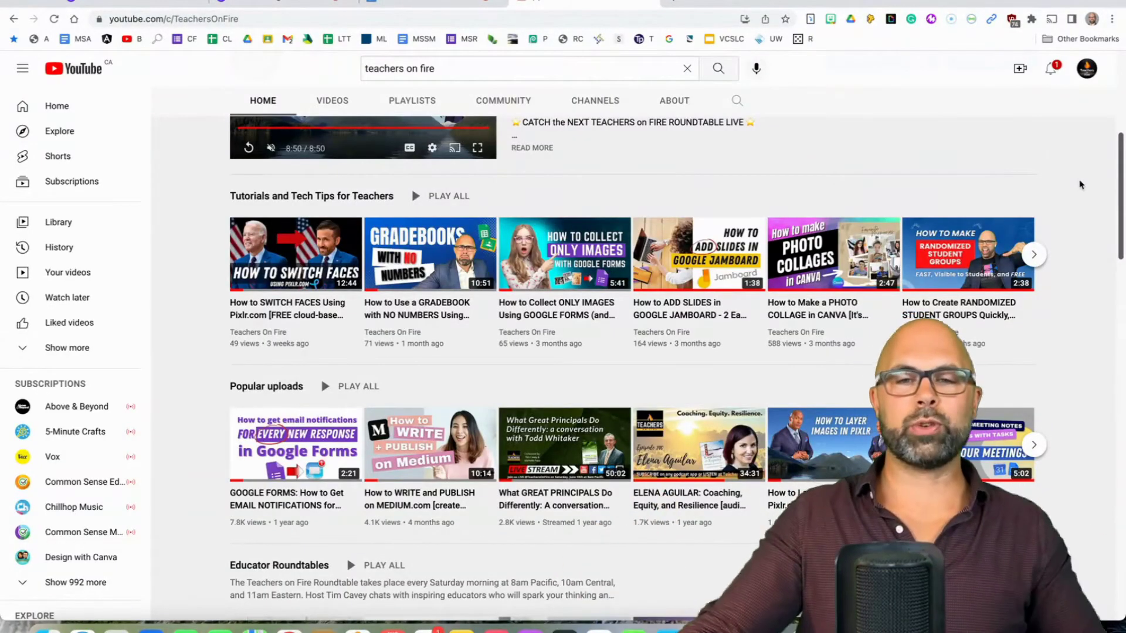
{"action": "scroll", "coordinate": [1060, 233], "scroll_direction": "up", "scroll_amount": 3}
{"action": "scroll", "coordinate": [1060, 234], "scroll_direction": "up", "scroll_amount": 3}
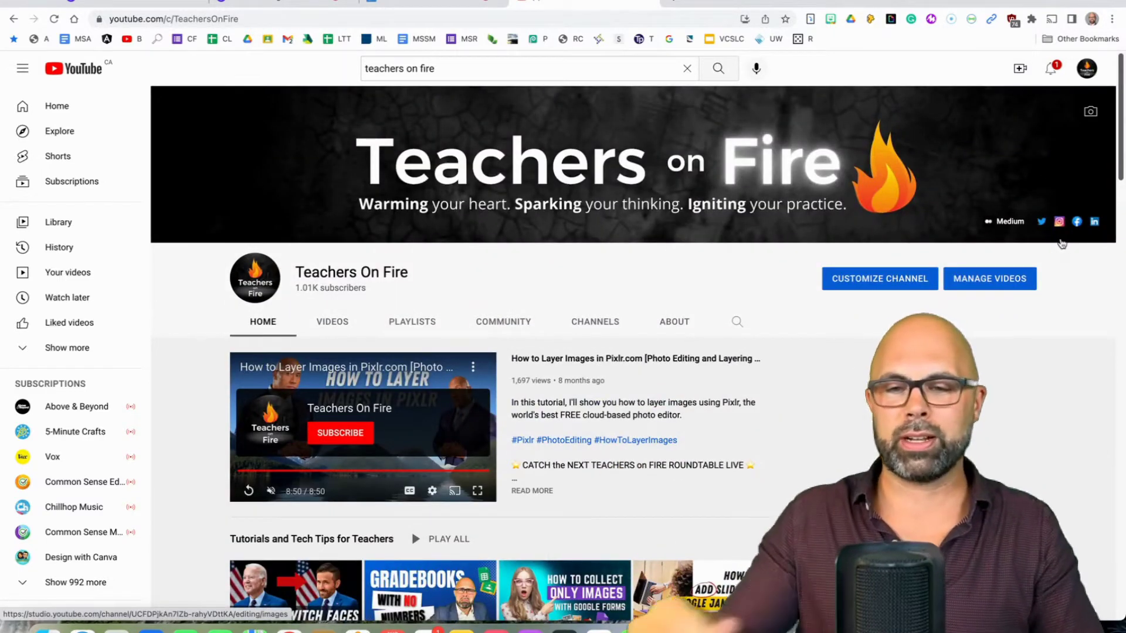
{"action": "scroll", "coordinate": [987, 262], "scroll_direction": "down", "scroll_amount": 3}
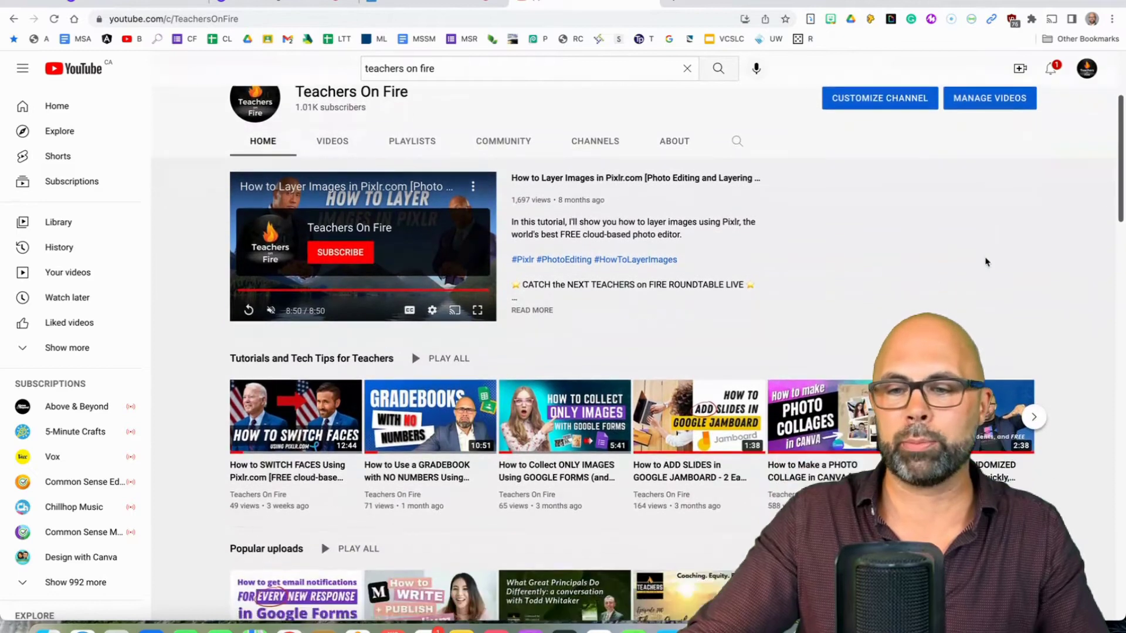
{"action": "scroll", "coordinate": [974, 292], "scroll_direction": "down", "scroll_amount": 1}
{"action": "mouse_move", "coordinate": [572, 365]}
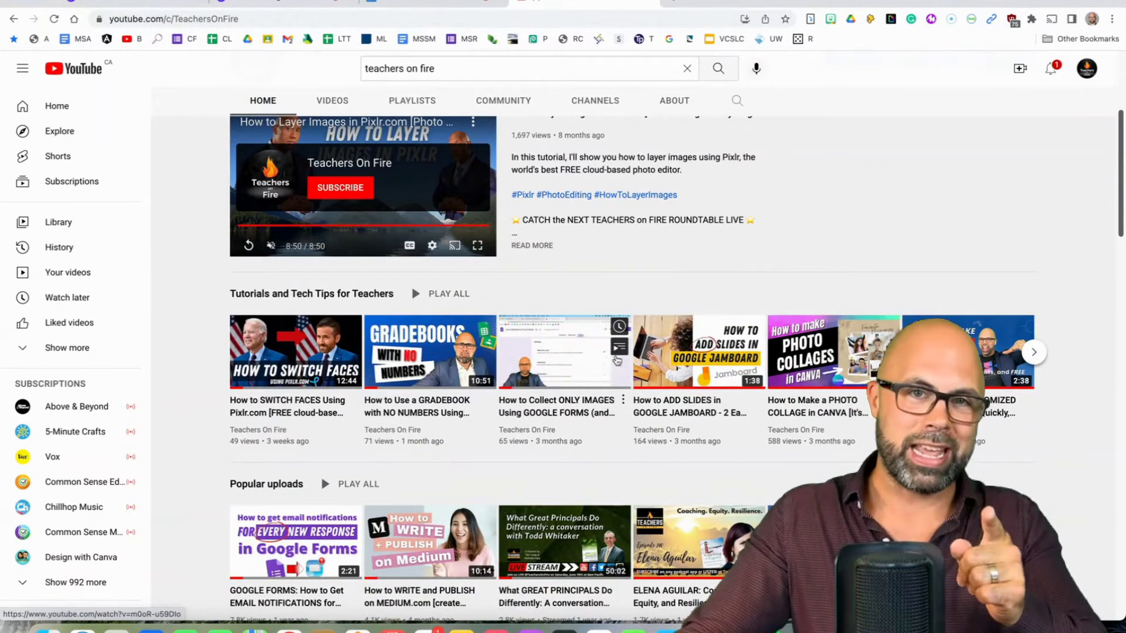
- Return to the Canva studio, finish the recording and save it into the design
{"action": "left_click", "coordinate": [286, 2]}
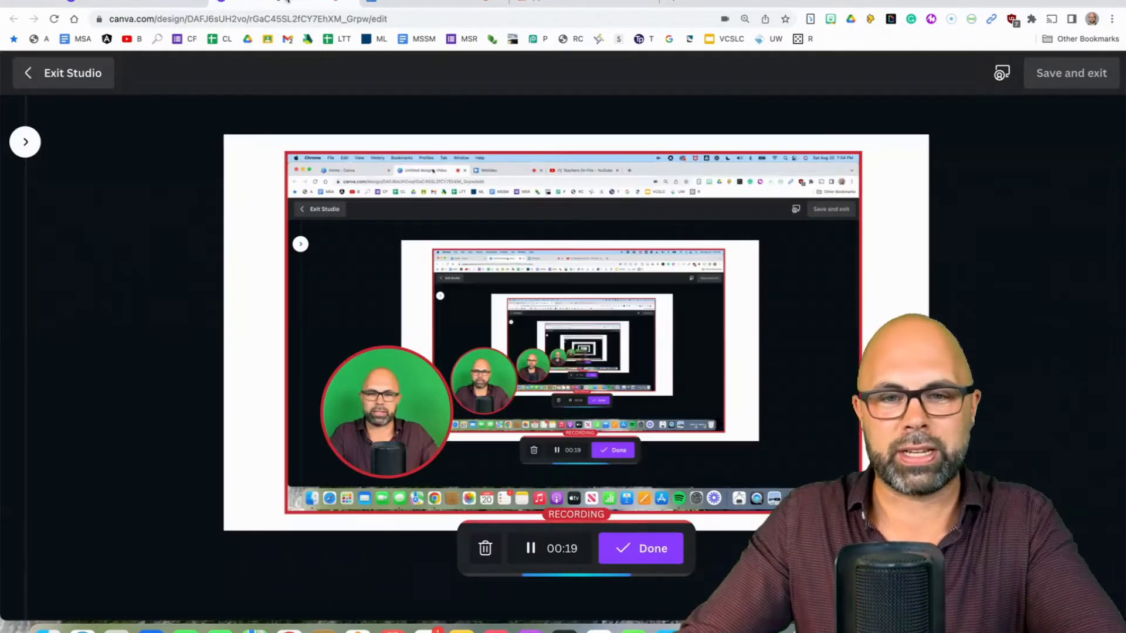
{"action": "left_click", "coordinate": [649, 553]}
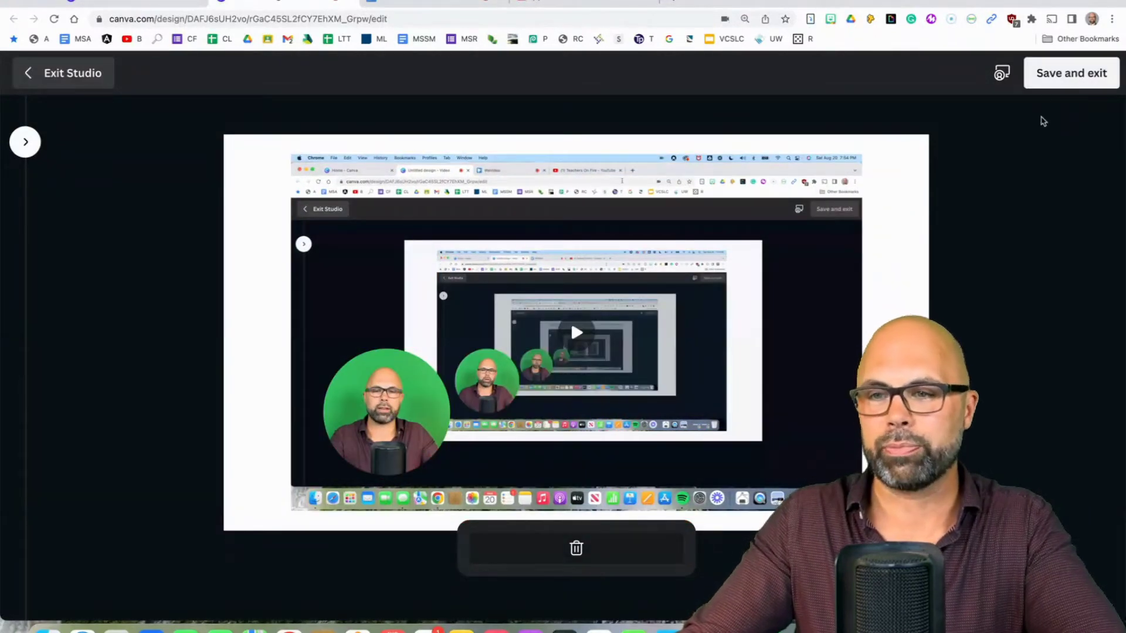
{"action": "left_click", "coordinate": [1056, 74]}
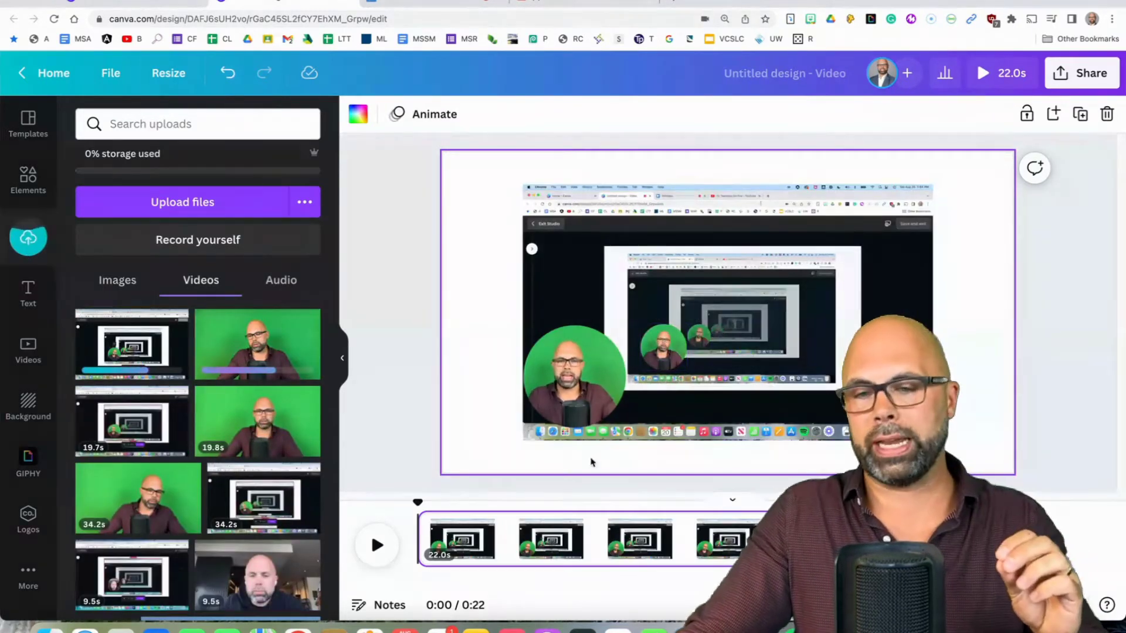
- Trim the start and end of the recorded clip to a length of 13.4 s and preview it
{"action": "left_click", "coordinate": [376, 546]}
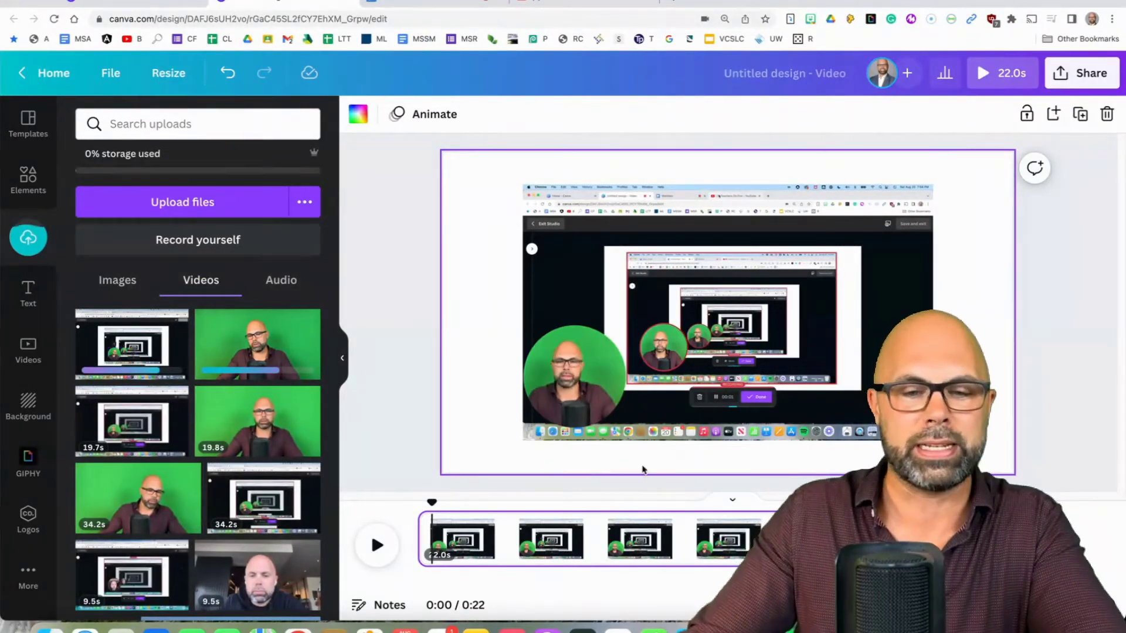
{"action": "mouse_move", "coordinate": [418, 529]}
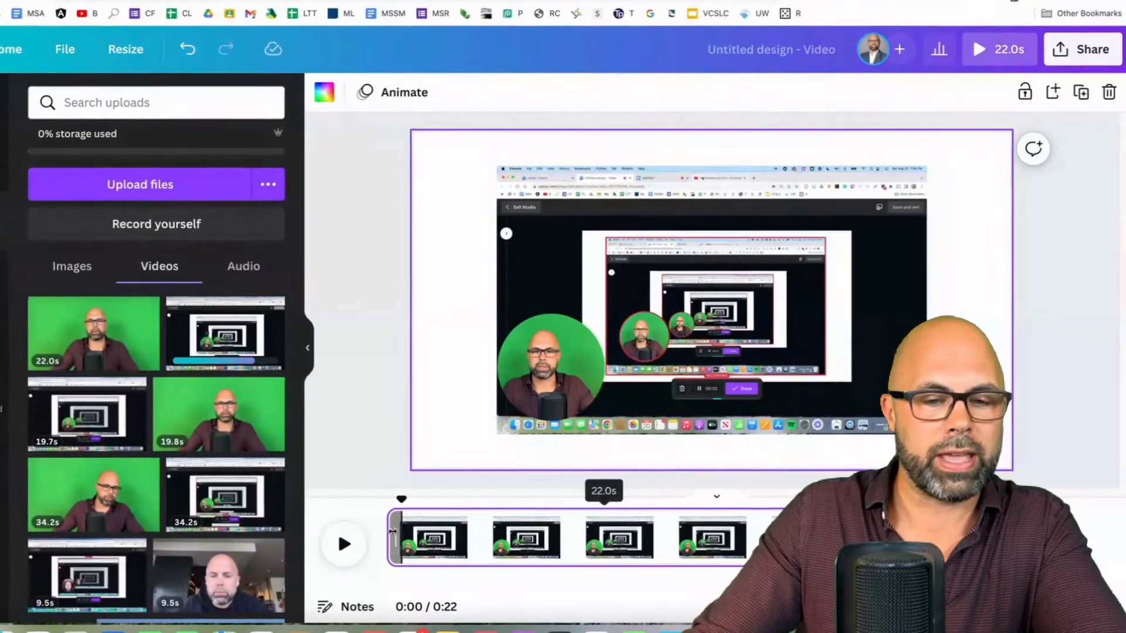
{"action": "left_click_drag", "start_coordinate": [389, 533], "coordinate": [455, 537]}
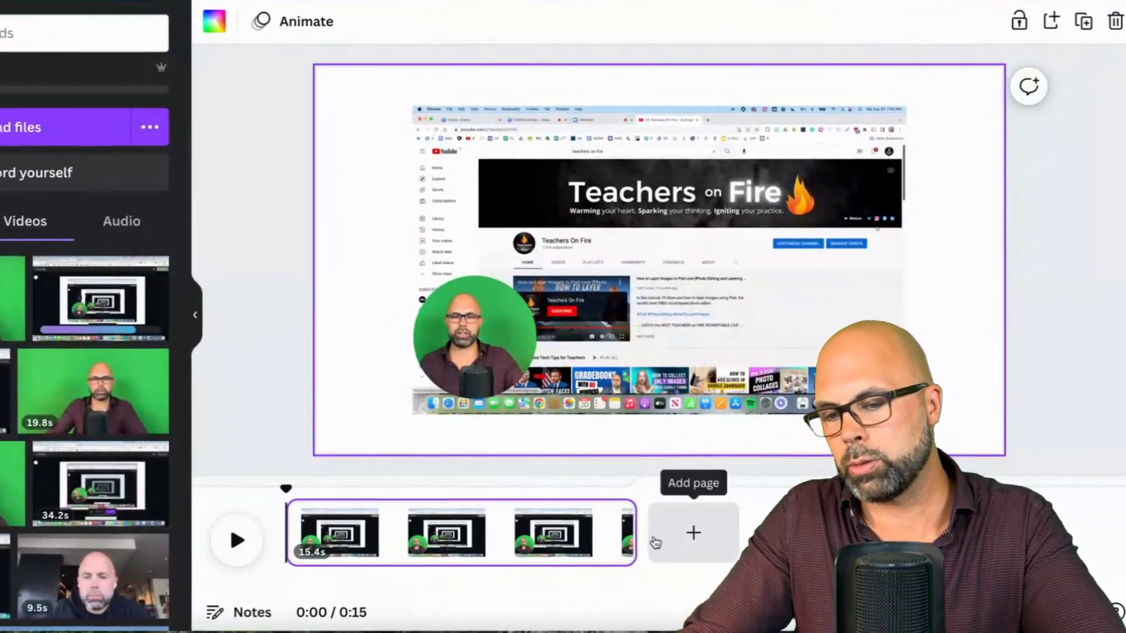
{"action": "left_click_drag", "start_coordinate": [632, 531], "coordinate": [568, 535]}
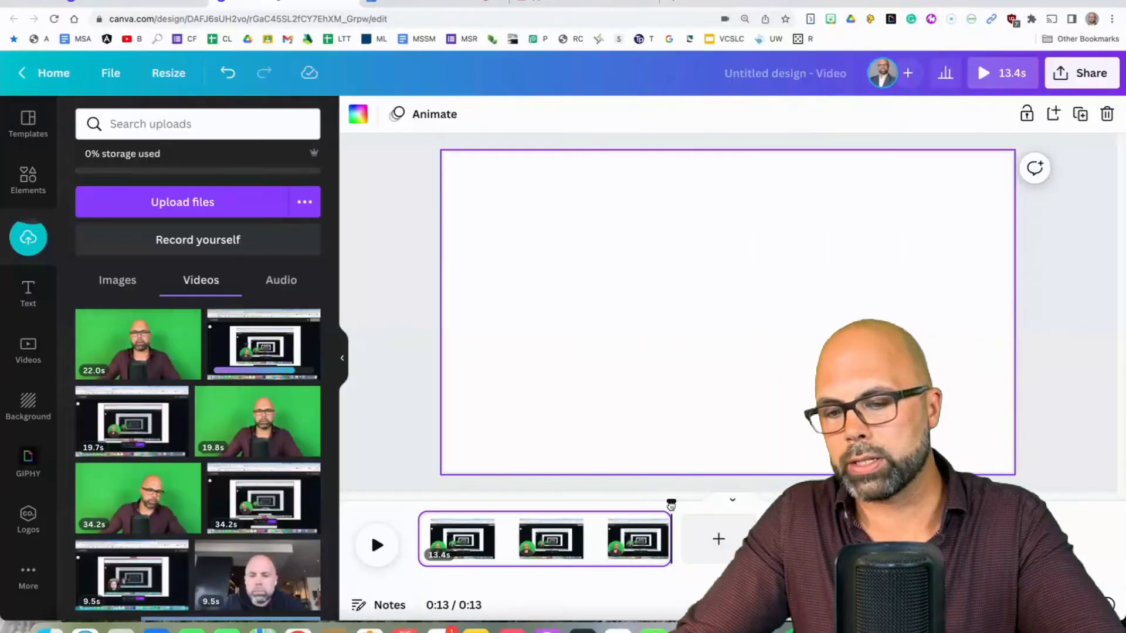
{"action": "left_click", "coordinate": [372, 546]}
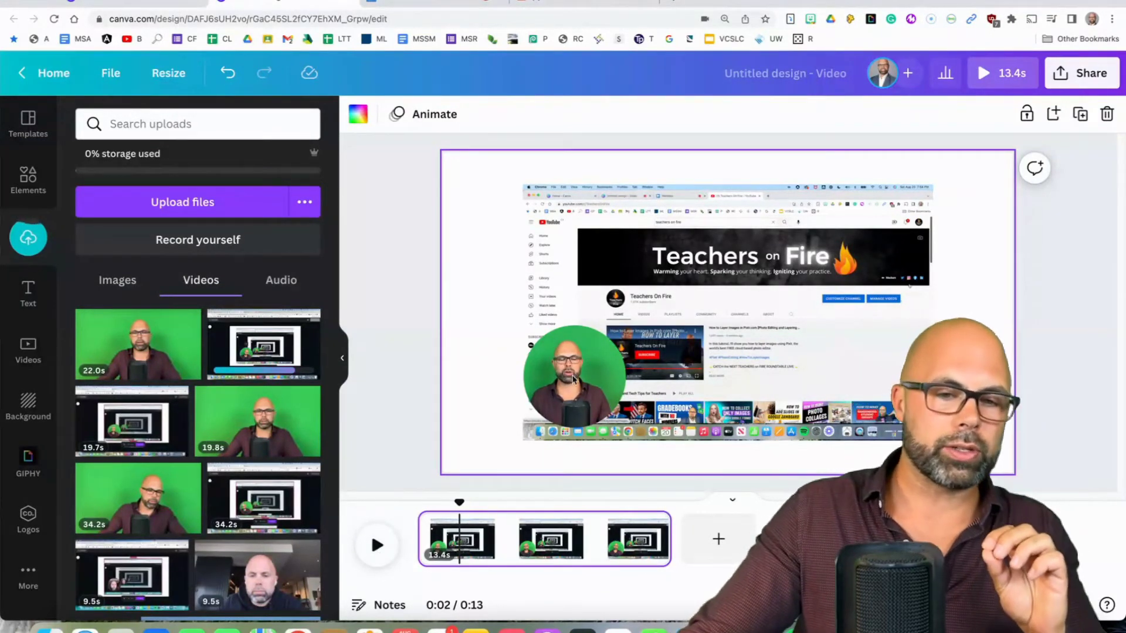
- Enlarge the webcam circle near the page's lower-left corner and the screen recording in the upper-right corner
{"action": "left_click", "coordinate": [537, 390]}
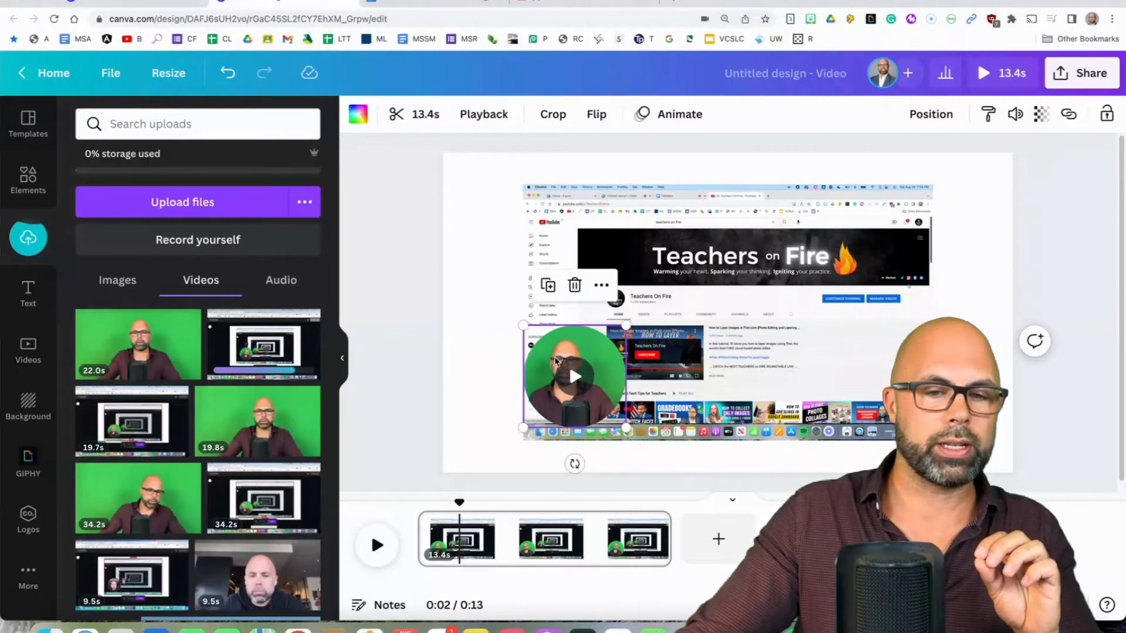
{"action": "left_click_drag", "start_coordinate": [555, 374], "coordinate": [493, 380]}
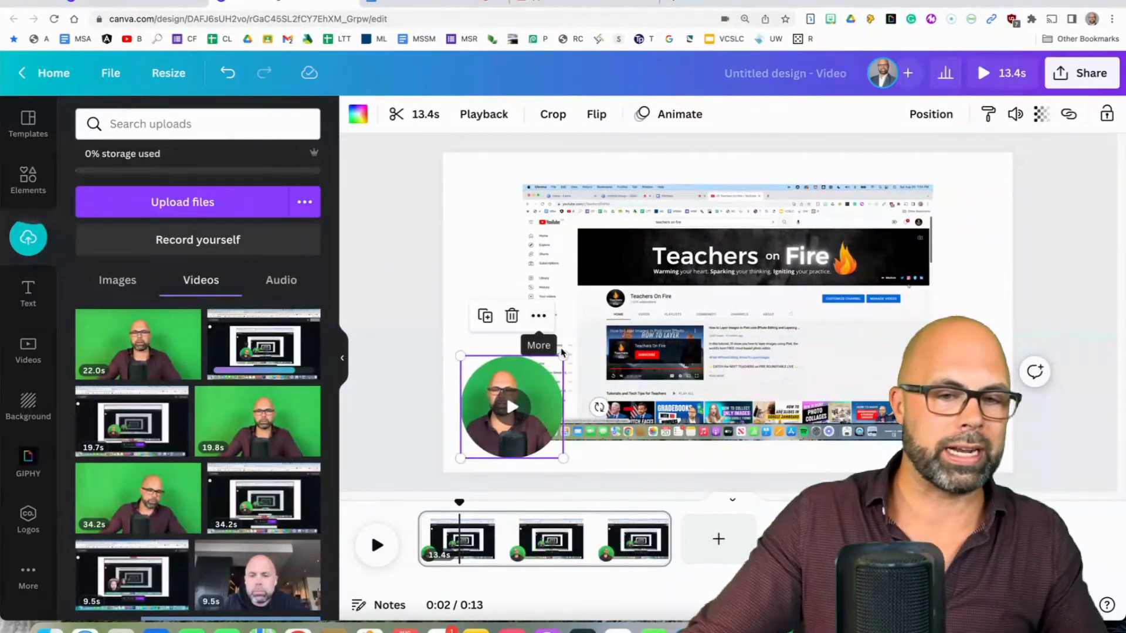
{"action": "left_click_drag", "start_coordinate": [565, 353], "coordinate": [655, 265]}
{"action": "left_click_drag", "start_coordinate": [839, 237], "coordinate": [904, 216]}
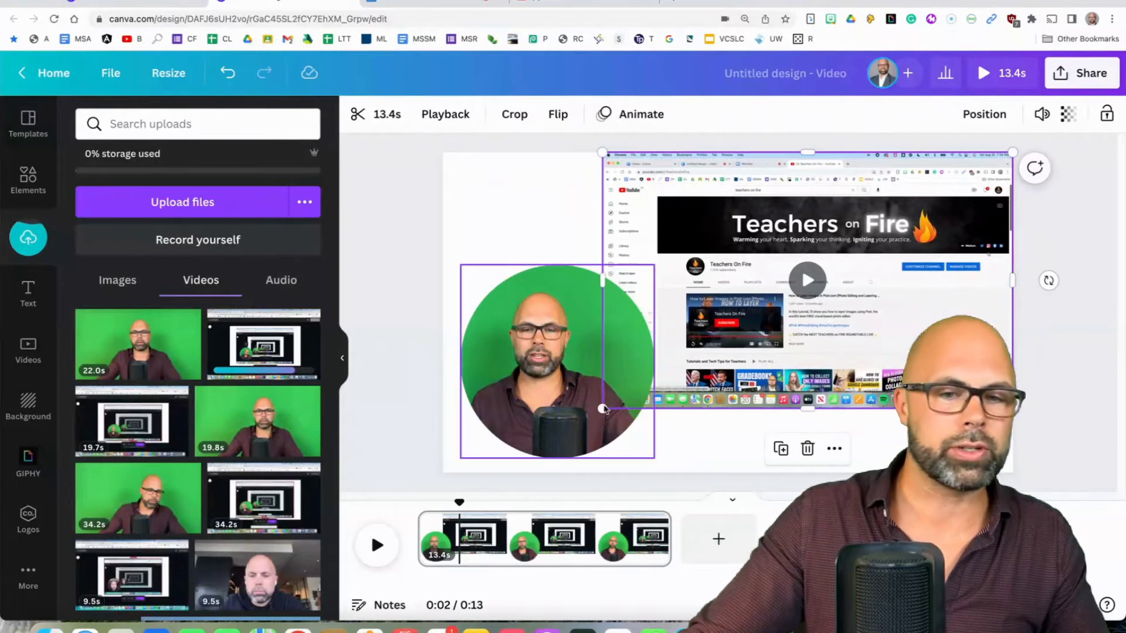
{"action": "left_click_drag", "start_coordinate": [602, 409], "coordinate": [596, 451]}
- Move the webcam circle down to the page's bottom edge, shrink it slightly and preview the layout
{"action": "left_click", "coordinate": [502, 330]}
{"action": "mouse_move", "coordinate": [503, 331]}
{"action": "left_mouse_down"}
{"action": "mouse_move", "coordinate": [472, 353]}
{"action": "mouse_move", "coordinate": [494, 344]}
{"action": "left_mouse_up"}
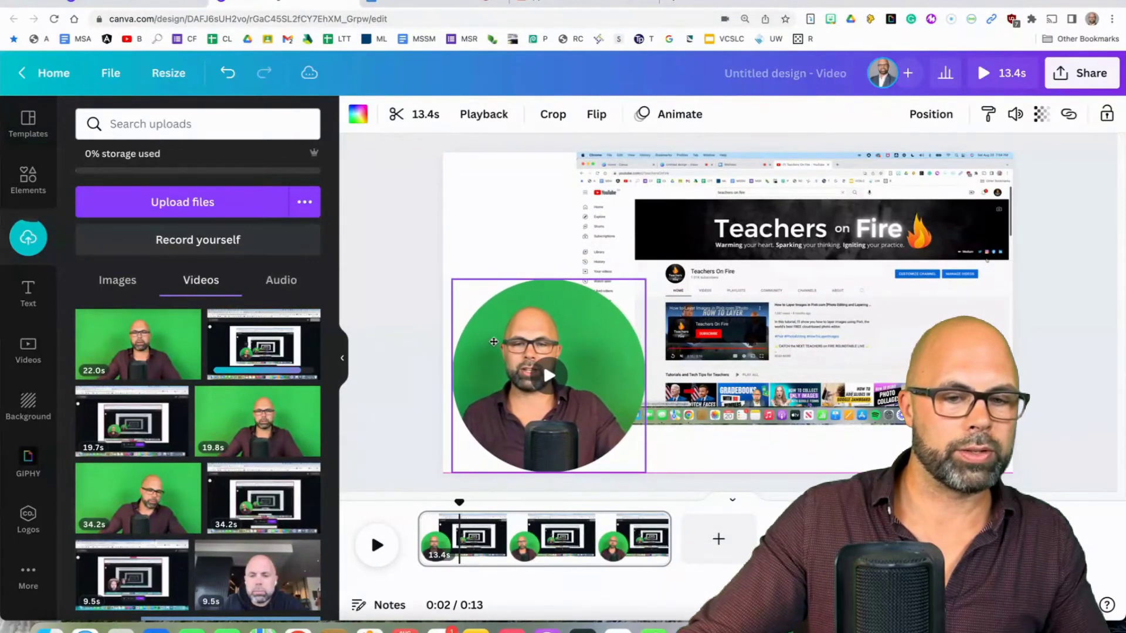
{"action": "left_click_drag", "start_coordinate": [645, 280], "coordinate": [625, 299]}
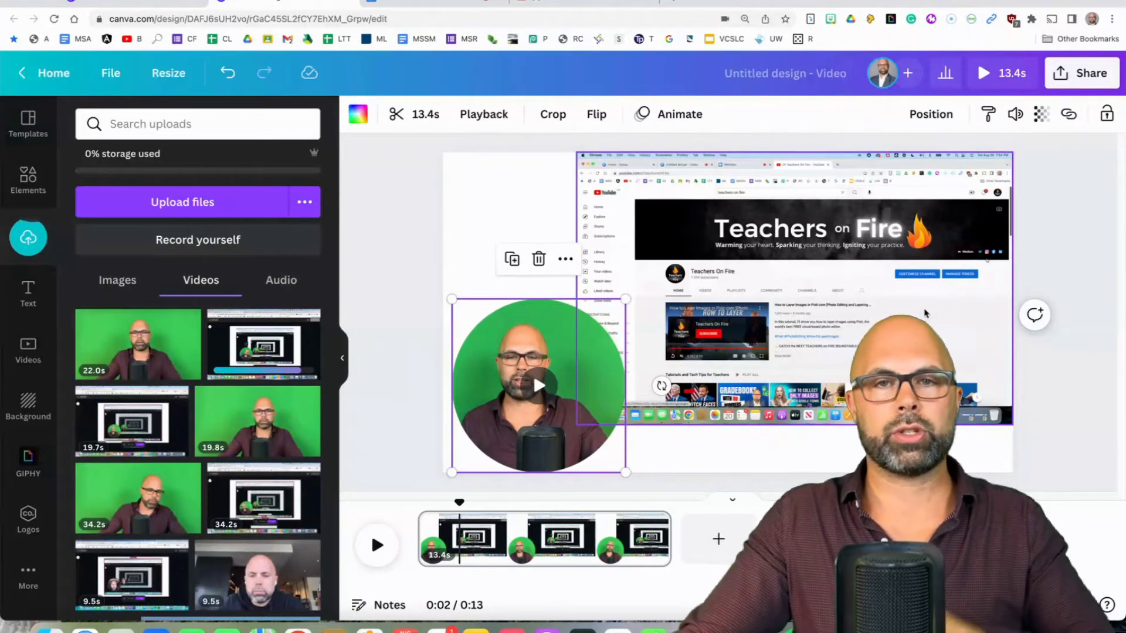
{"action": "left_click", "coordinate": [377, 546]}
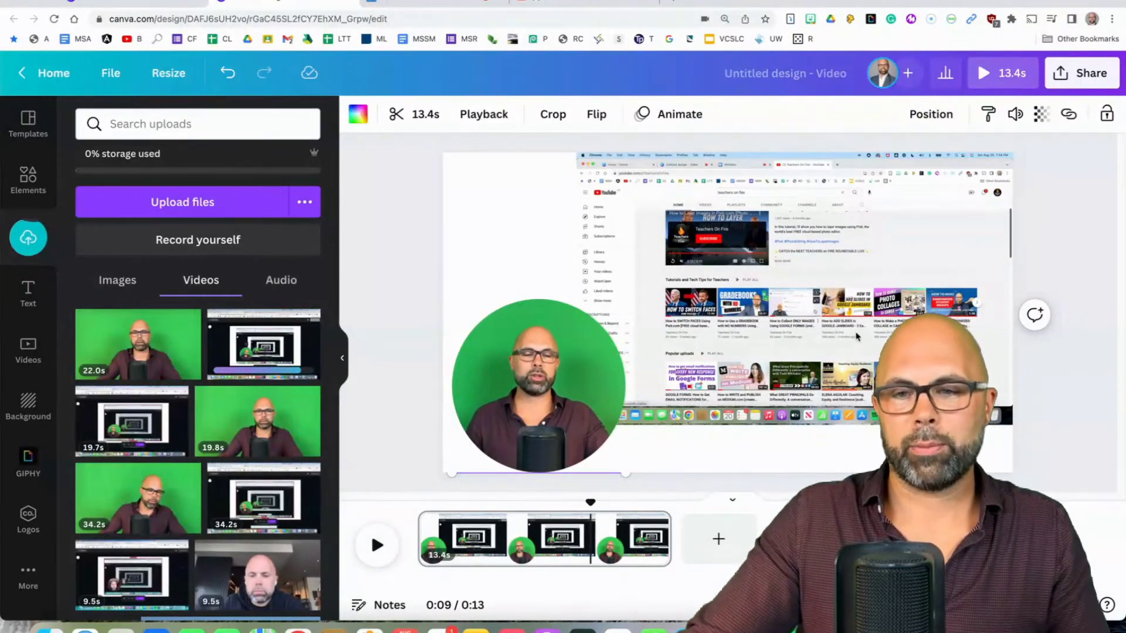
- Enlarge the screen recording to the page's full height and shrink the webcam circle in the lower-left corner
{"action": "left_click", "coordinate": [645, 405]}
{"action": "left_click_drag", "start_coordinate": [578, 424], "coordinate": [502, 472]}
{"action": "left_click", "coordinate": [608, 307]}
{"action": "left_click_drag", "start_coordinate": [626, 299], "coordinate": [579, 346]}
{"action": "left_click_drag", "start_coordinate": [774, 243], "coordinate": [764, 240]}
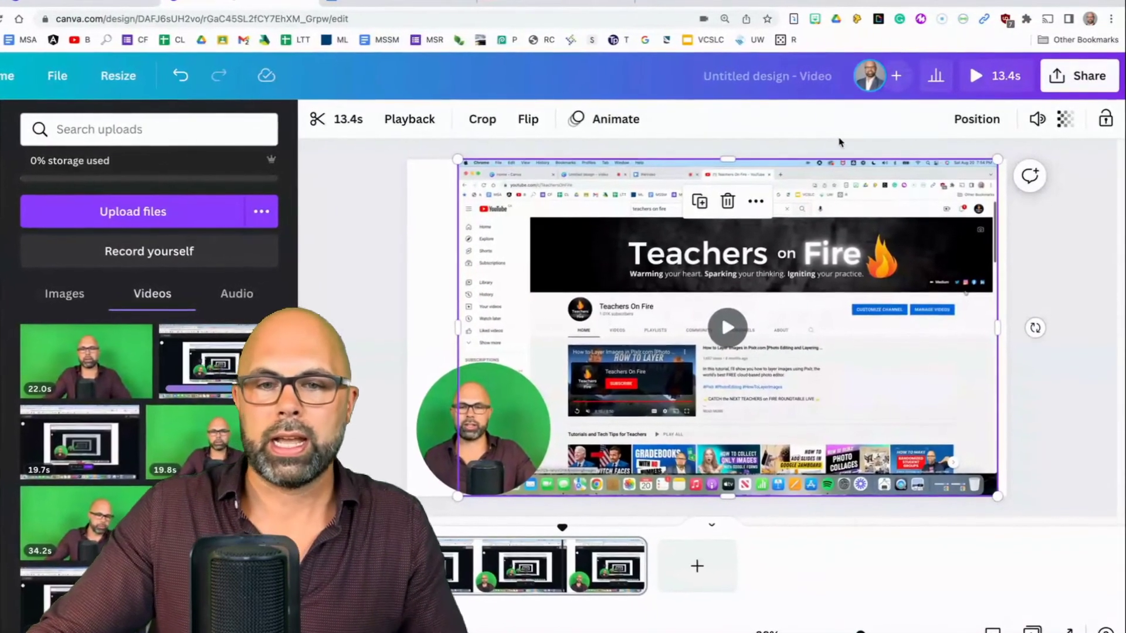
- Download the design as an MP4 Video
{"action": "left_click", "coordinate": [1085, 79]}
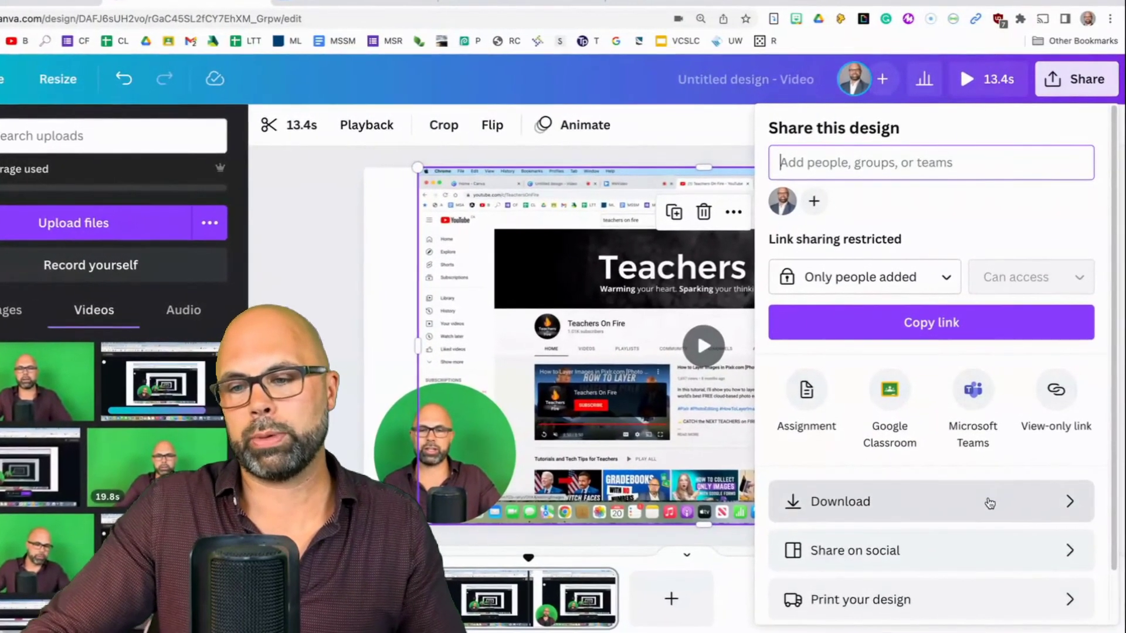
{"action": "scroll", "coordinate": [991, 502], "scroll_direction": "down", "scroll_amount": 2}
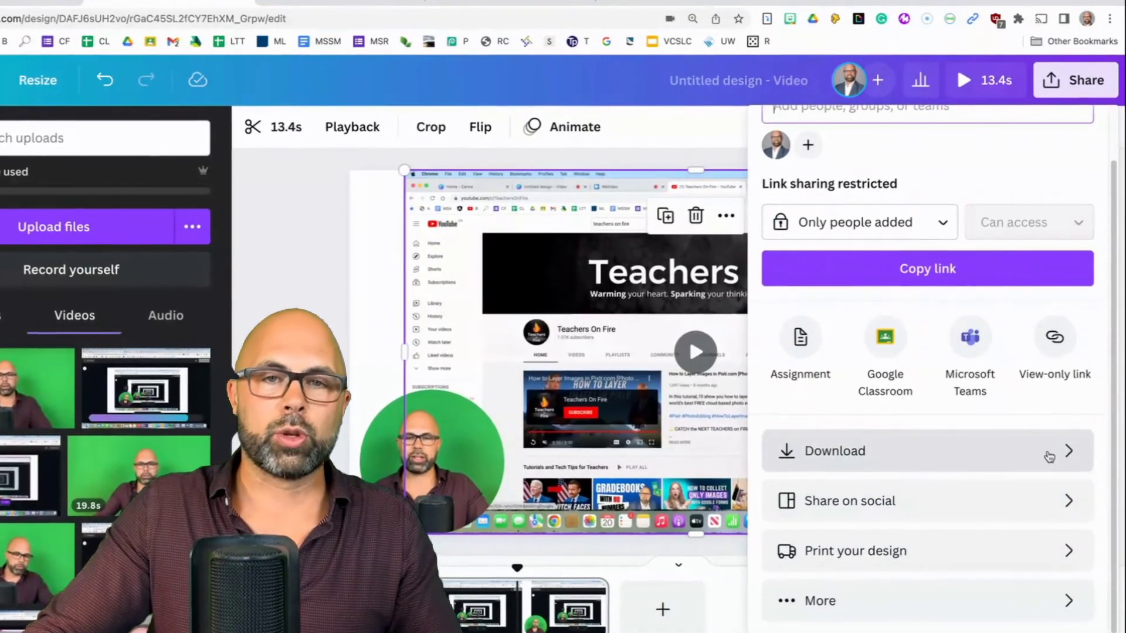
{"action": "left_click", "coordinate": [1049, 457]}
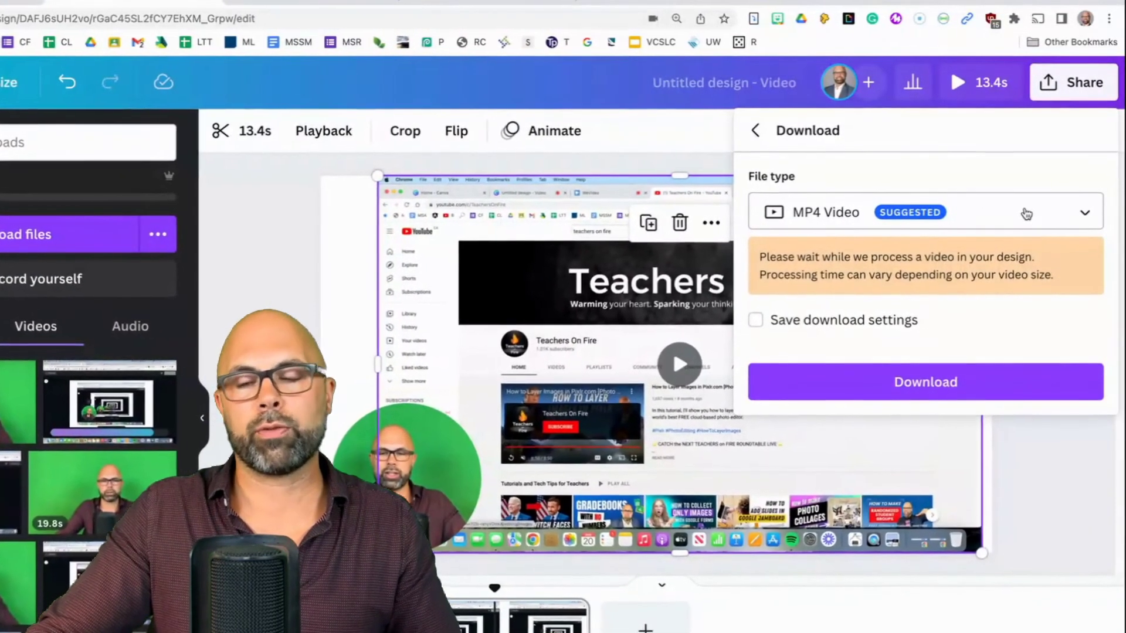
{"action": "left_click", "coordinate": [932, 401]}
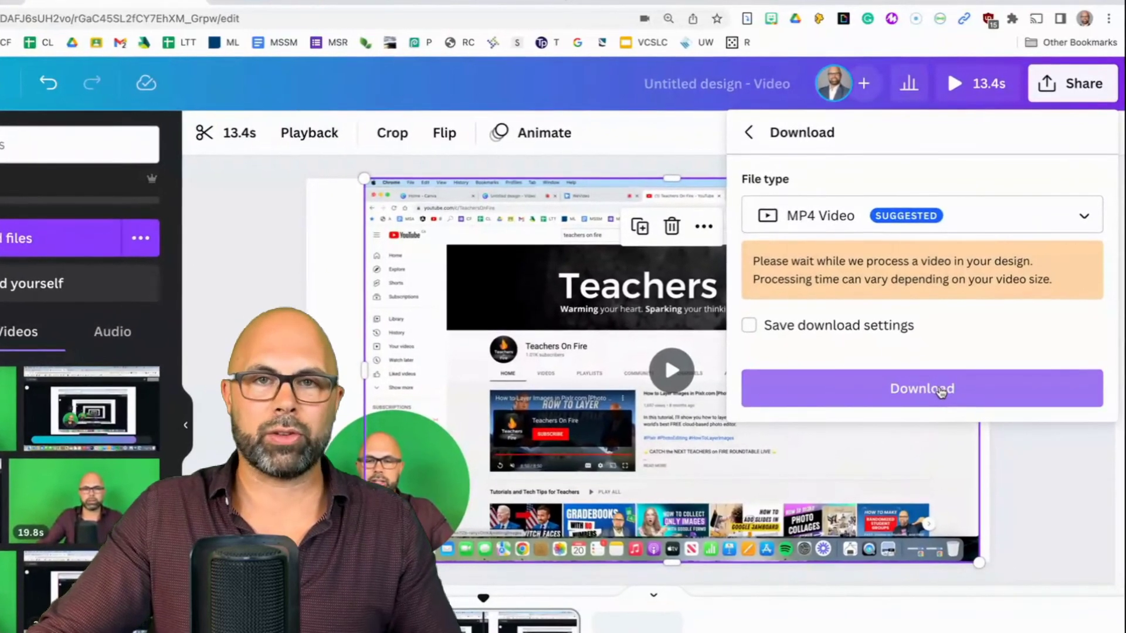